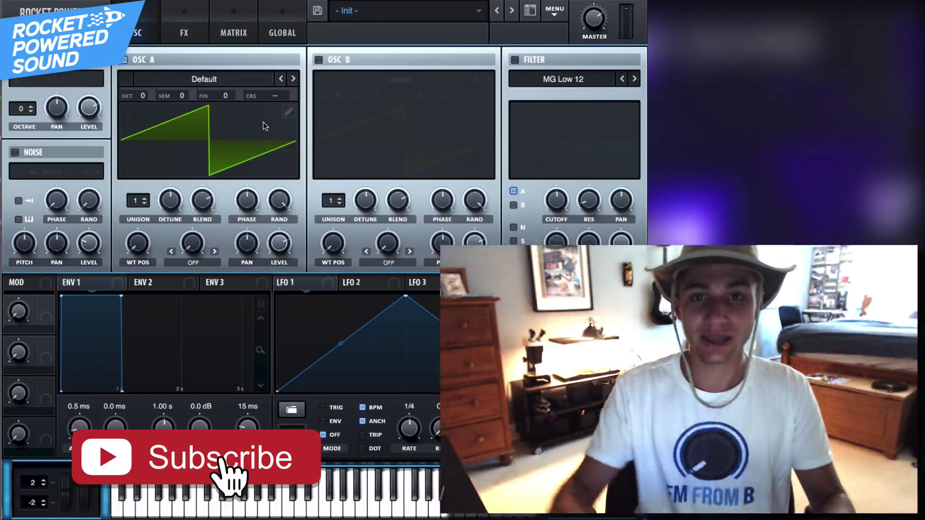
Initialize the preset and load the Analog wavetable Basic_McB into oscillator A with a slightly raised wavetable position
left_click(555, 10)
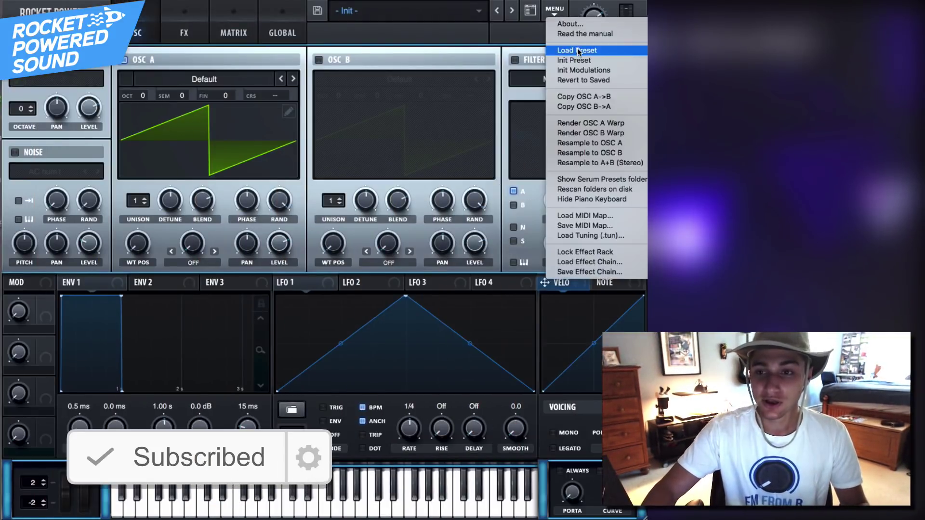
left_click(575, 59)
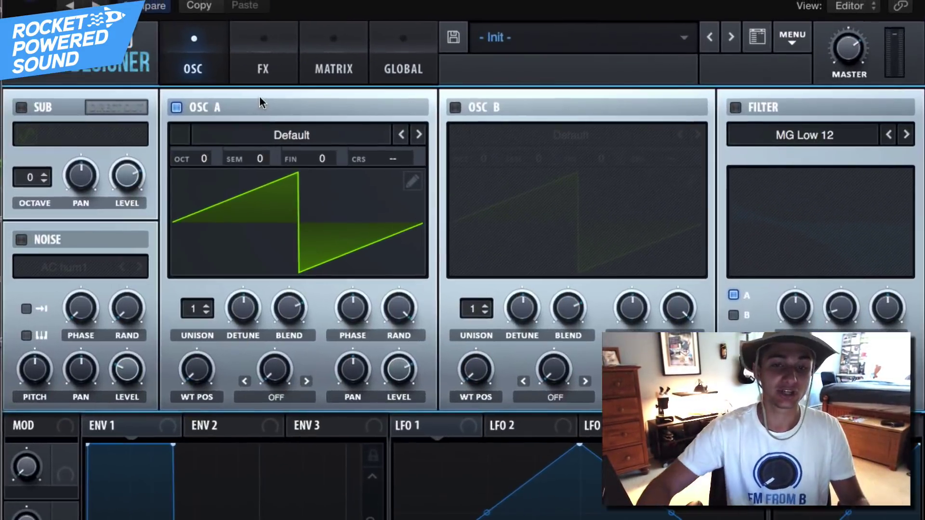
left_click(204, 79)
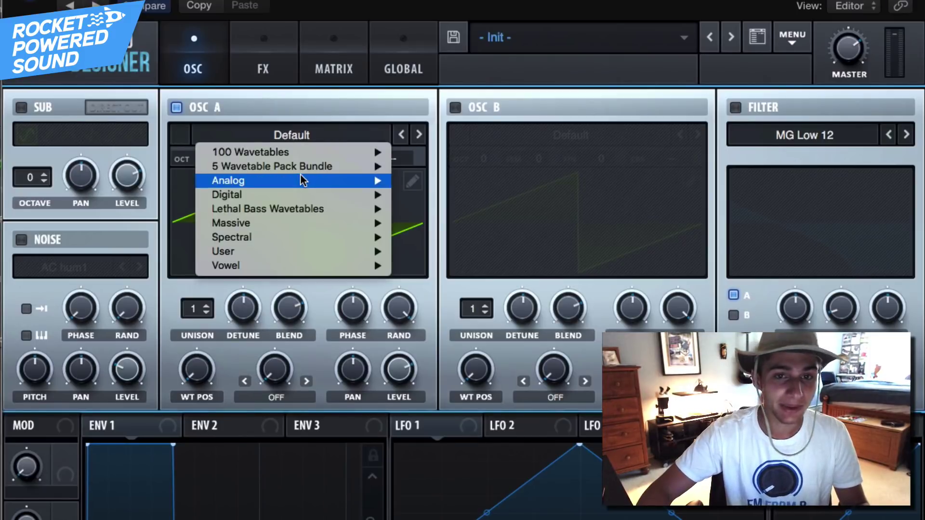
mouse_move(300, 174)
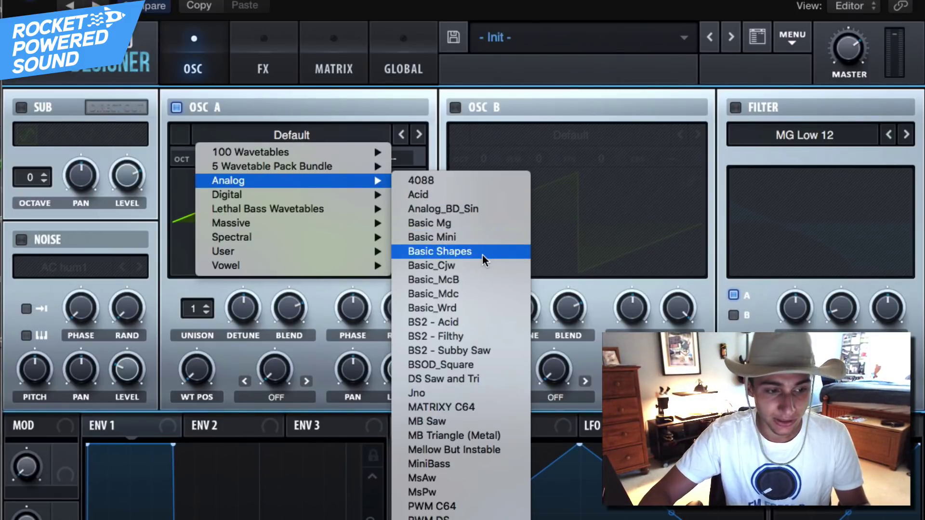
left_click(483, 279)
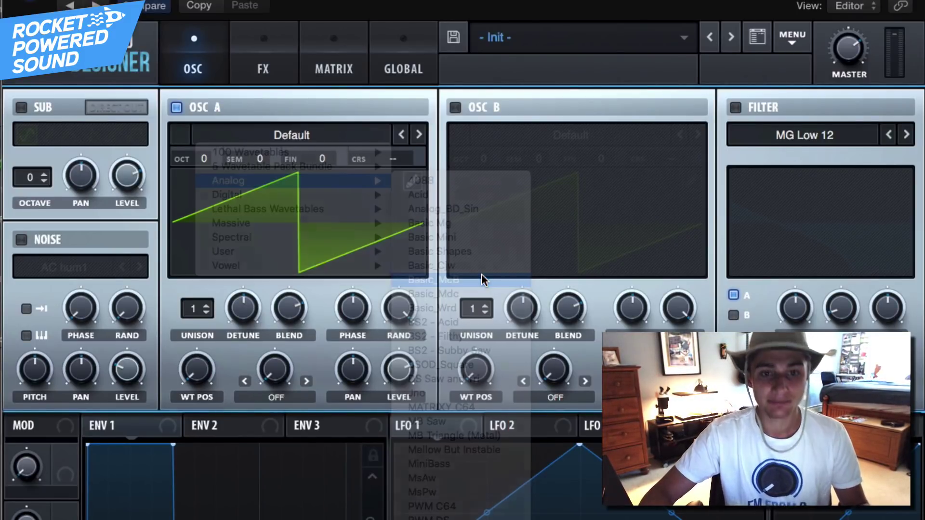
left_click_drag(201, 381, 211, 348)
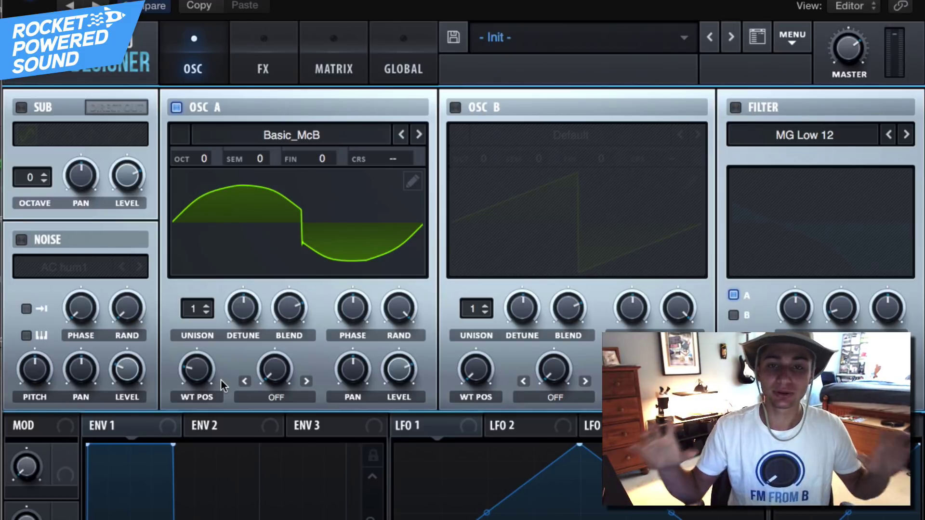
Enable oscillator B as a silent modulator with its level at zero and set oscillator A's warp mode to FM (from B)
left_click(454, 108)
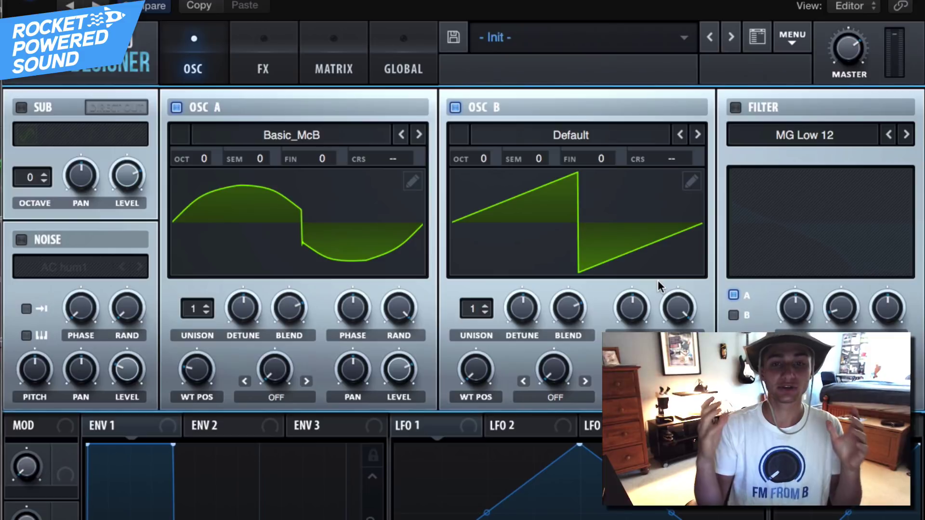
left_click(298, 400)
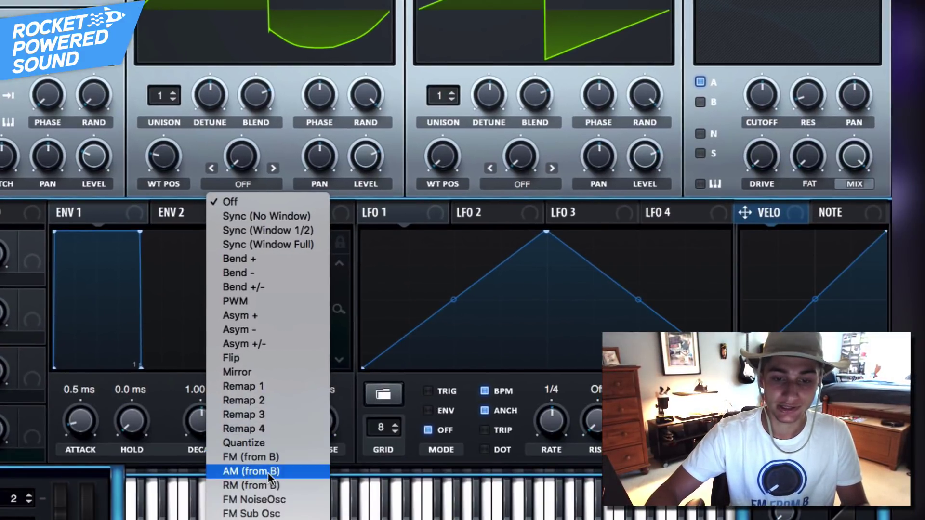
left_click(270, 458)
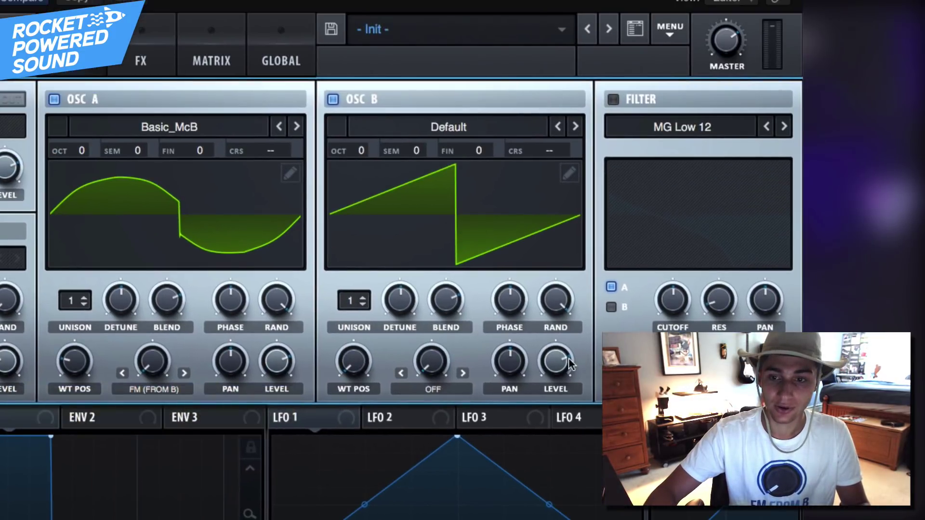
left_click_drag(570, 364, 506, 443)
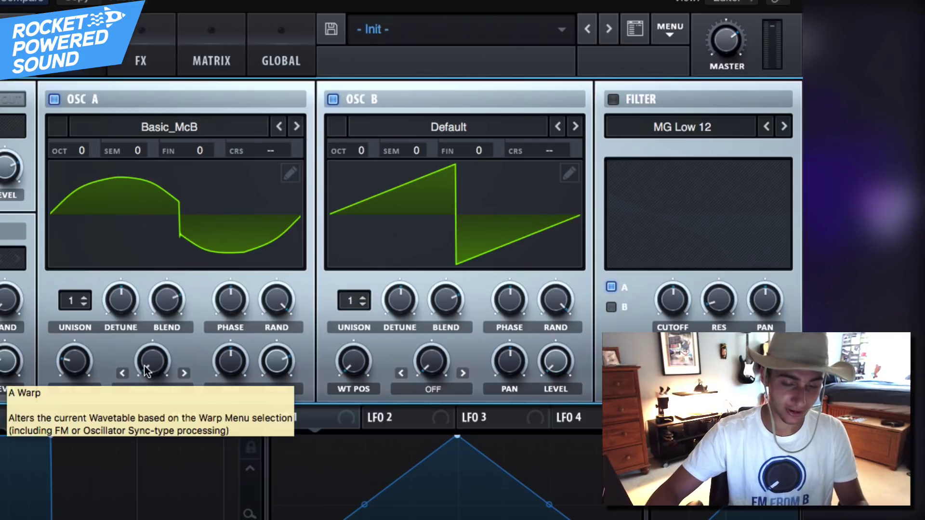
Set oscillator A's FM (from B) warp amount to about 63%
left_click_drag(146, 370, 216, 275)
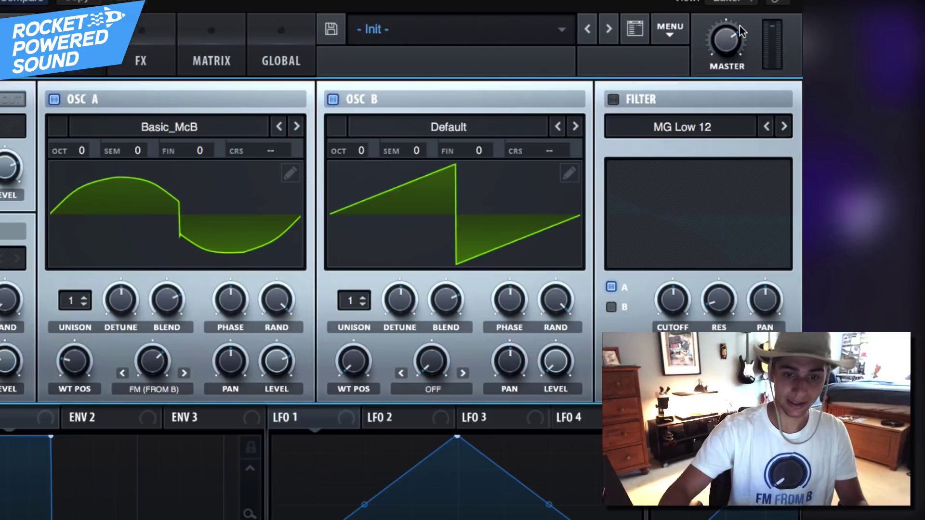
mouse_move(154, 361)
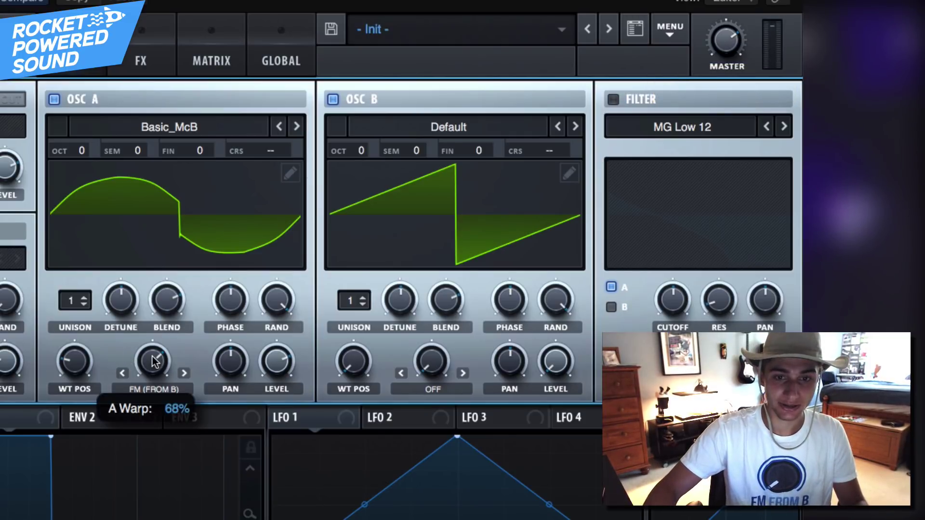
left_click_drag(153, 362, 152, 363)
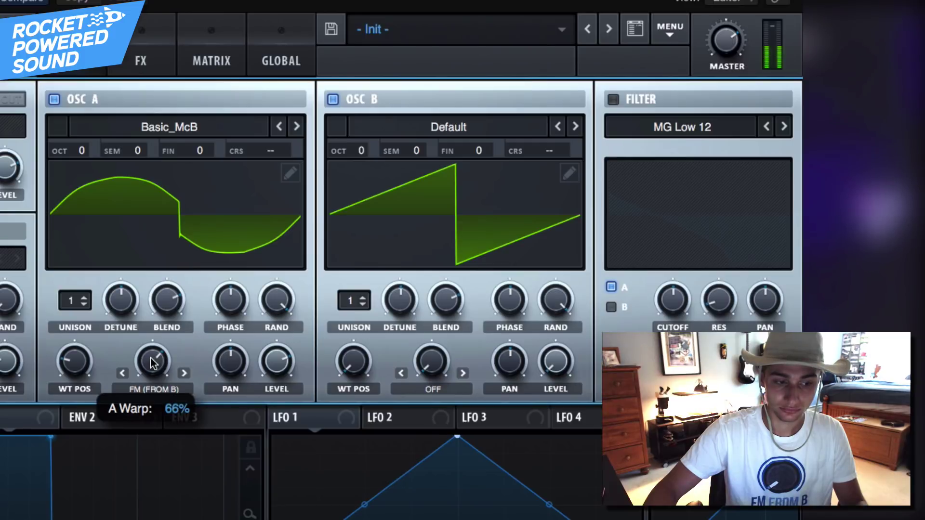
left_click_drag(152, 363, 152, 365)
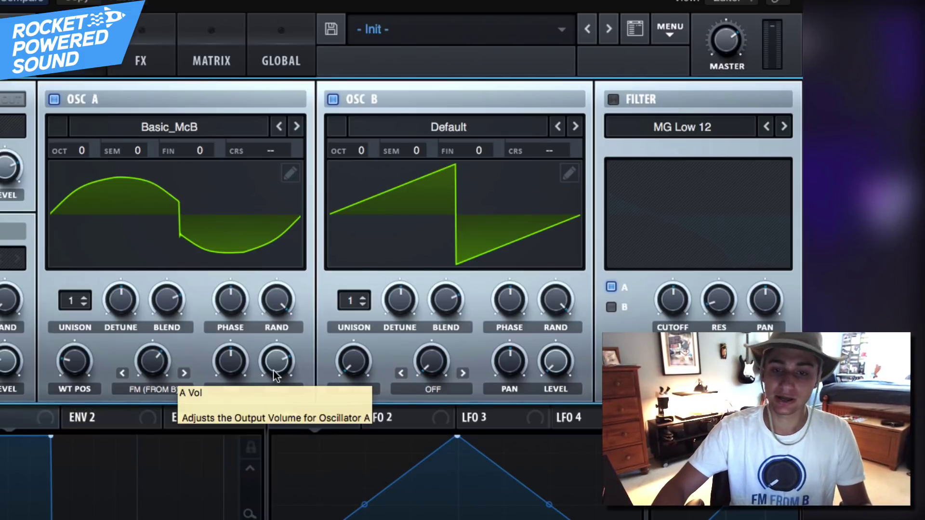
Assign LFO 1 to oscillator A's level and shape it with an early peak, a concave rise and a slightly convex fall
left_click_drag(326, 417, 274, 371)
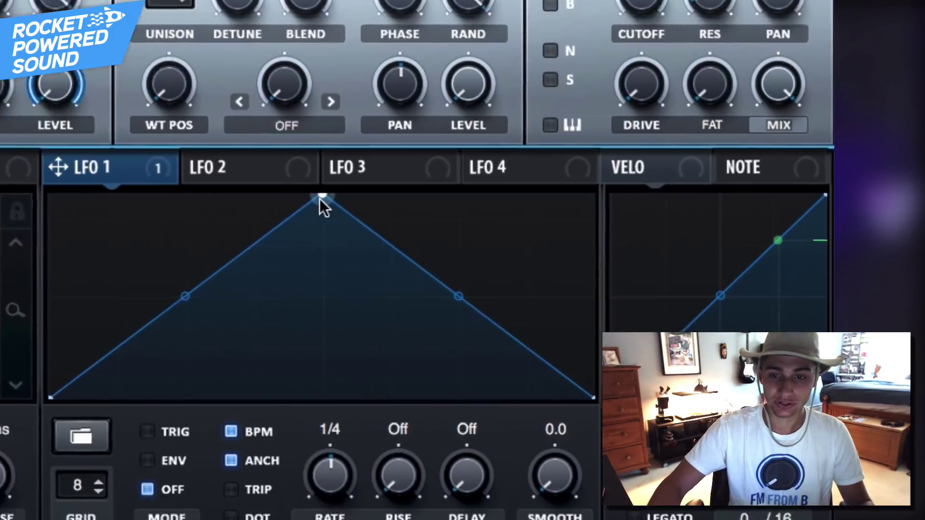
left_click_drag(457, 437, 352, 436)
left_click_drag(79, 268, 90, 302)
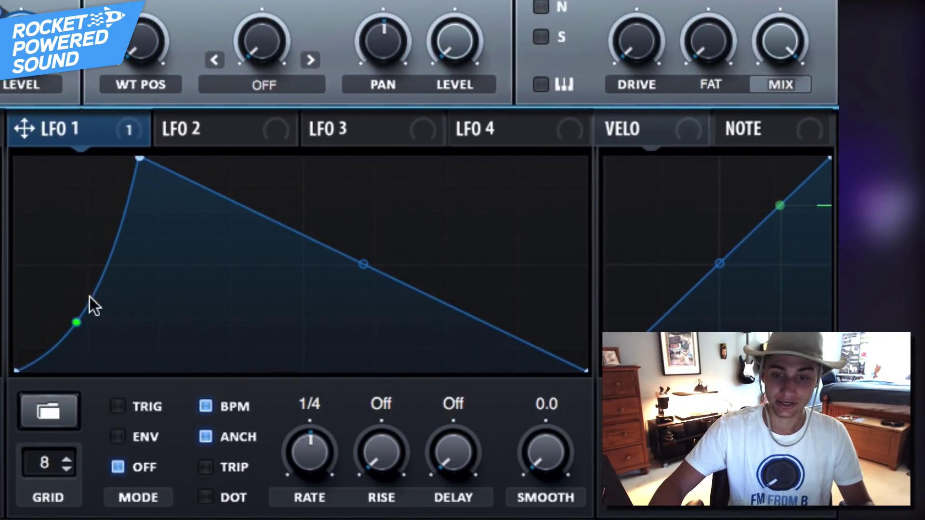
left_click_drag(370, 268, 371, 256)
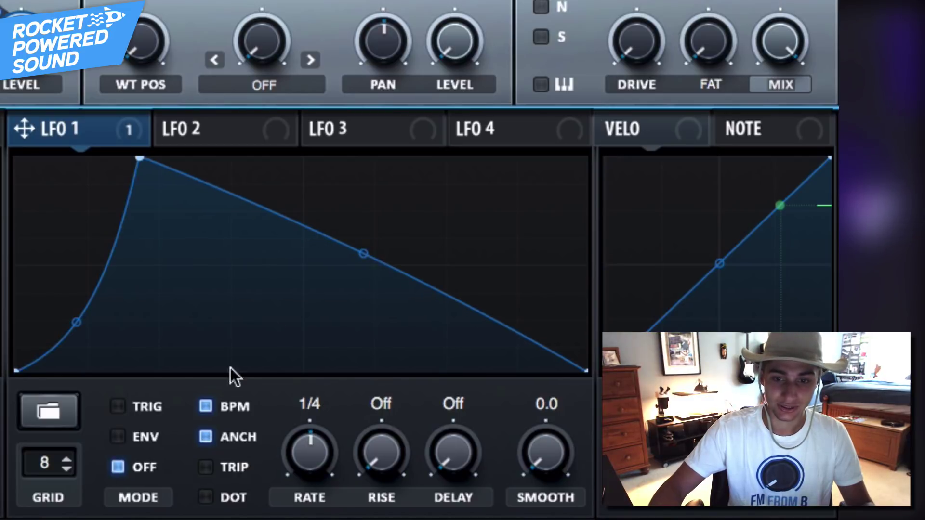
Set LFO 1 to Trig mode and adjust its rate
left_click(129, 413)
left_click_drag(346, 467, 355, 458)
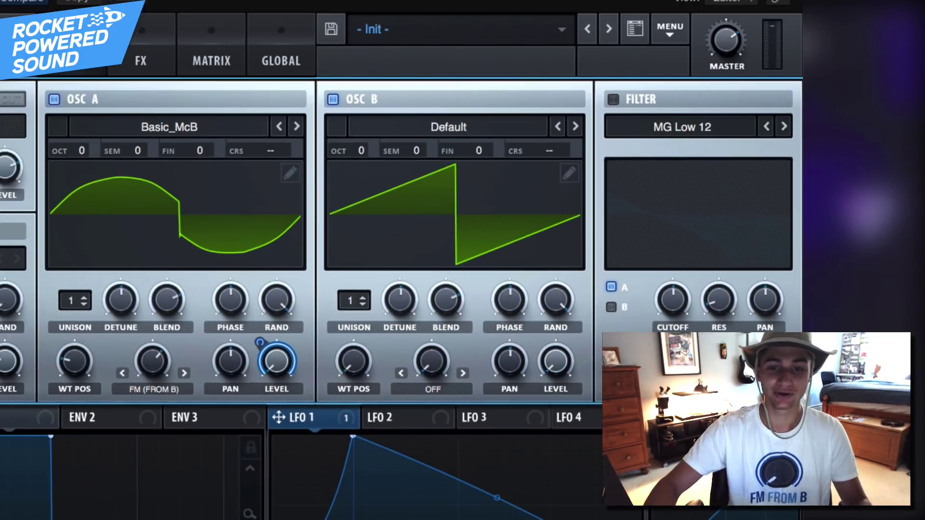
Assign LFO 1 to oscillator A's wavetable position and adjust the modulation depth
mouse_move(311, 424)
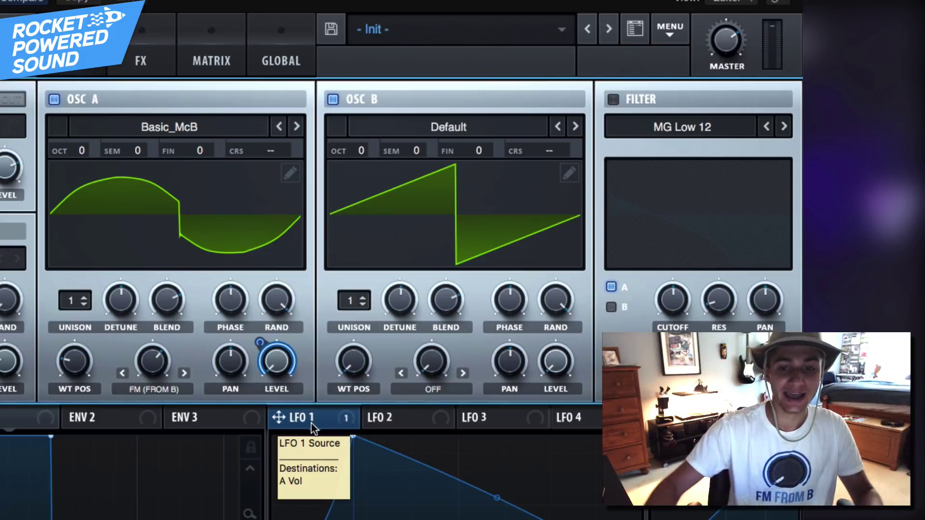
left_click_drag(311, 424, 75, 361)
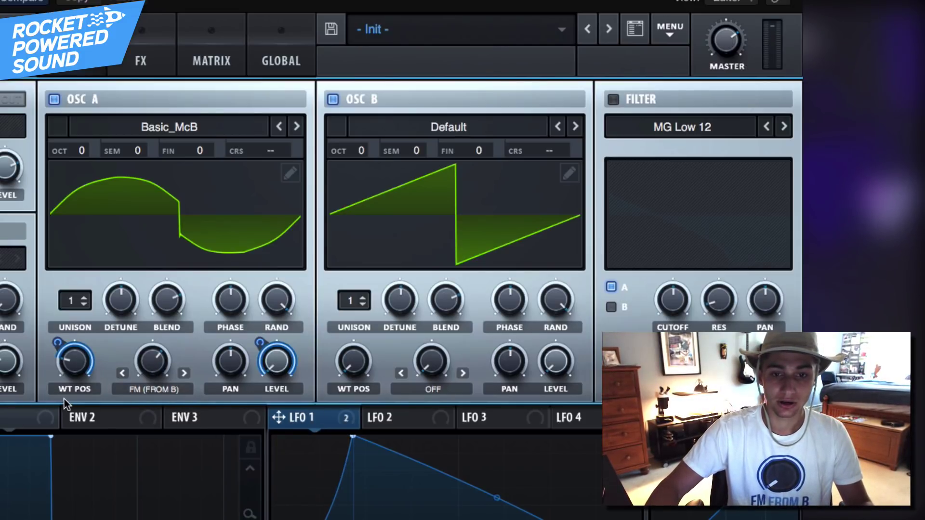
left_click_drag(66, 350, 36, 353)
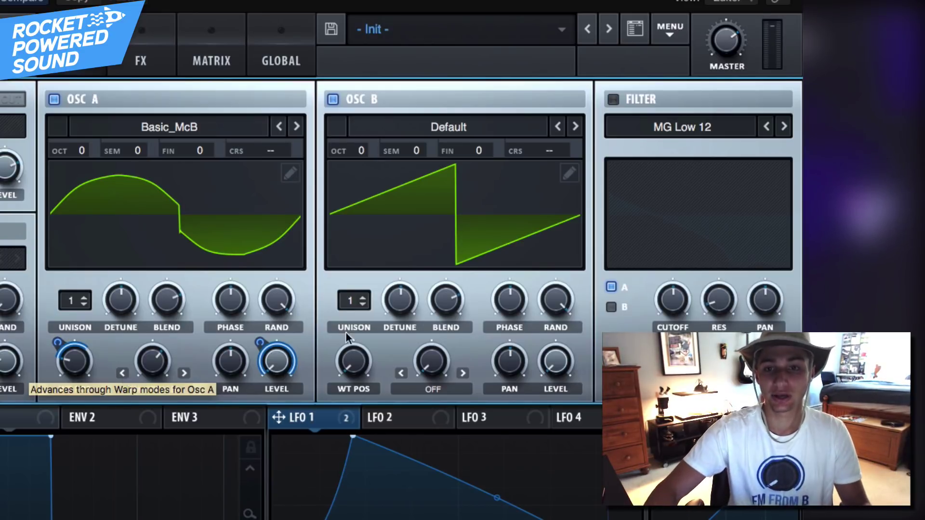
Set oscillator B to the Analog wavetable Basic Shapes at its falling saw position, with octave +1
left_click(437, 117)
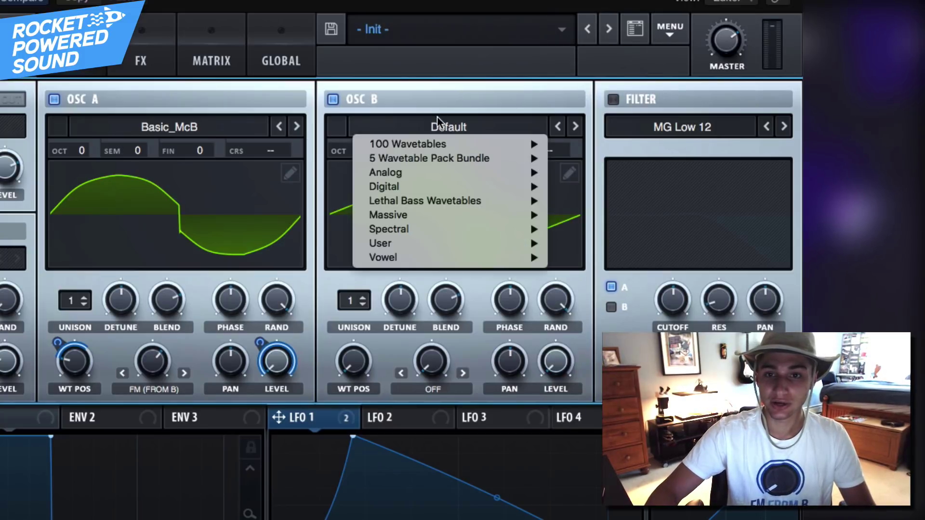
mouse_move(530, 173)
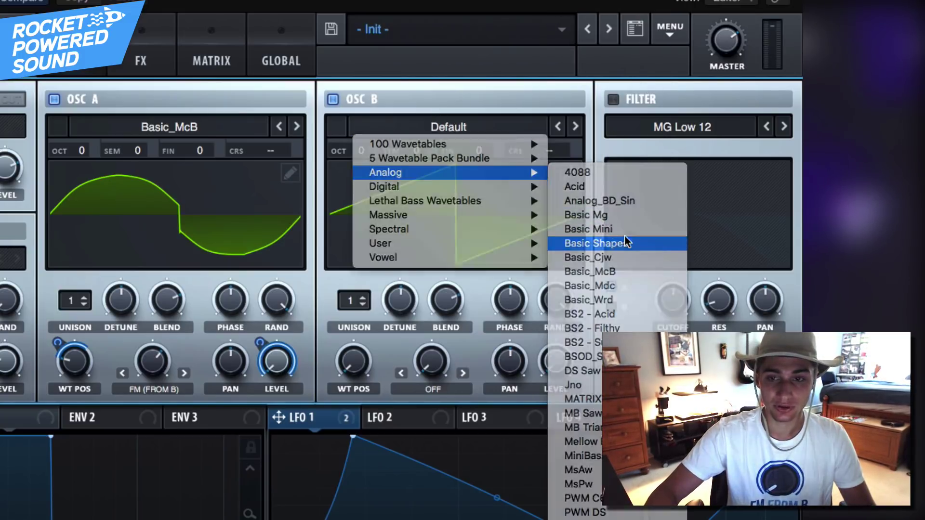
left_click(624, 237)
left_click_drag(353, 362, 329, 317)
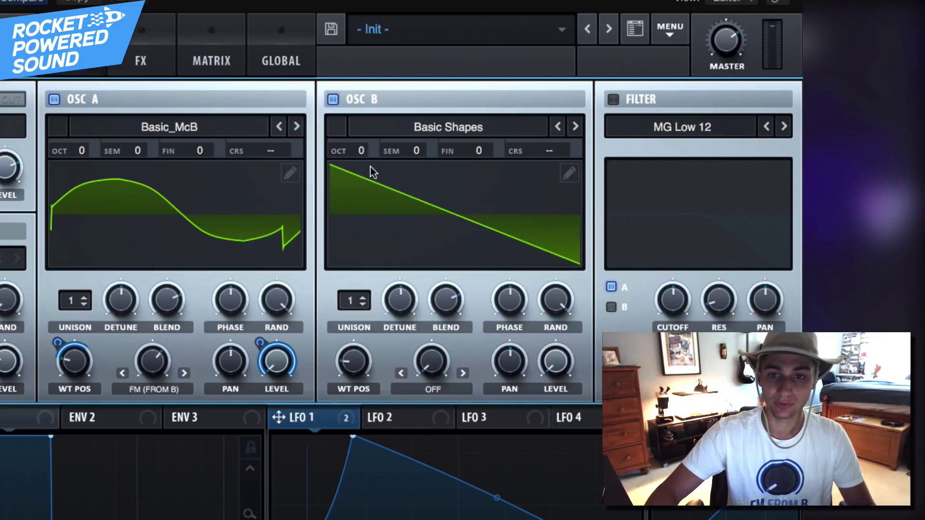
left_click_drag(367, 152, 367, 131)
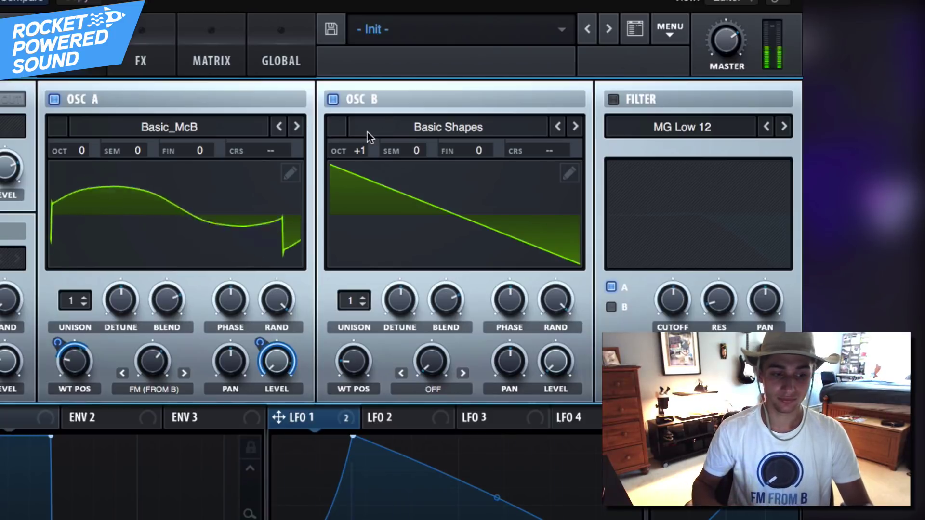
mouse_move(151, 361)
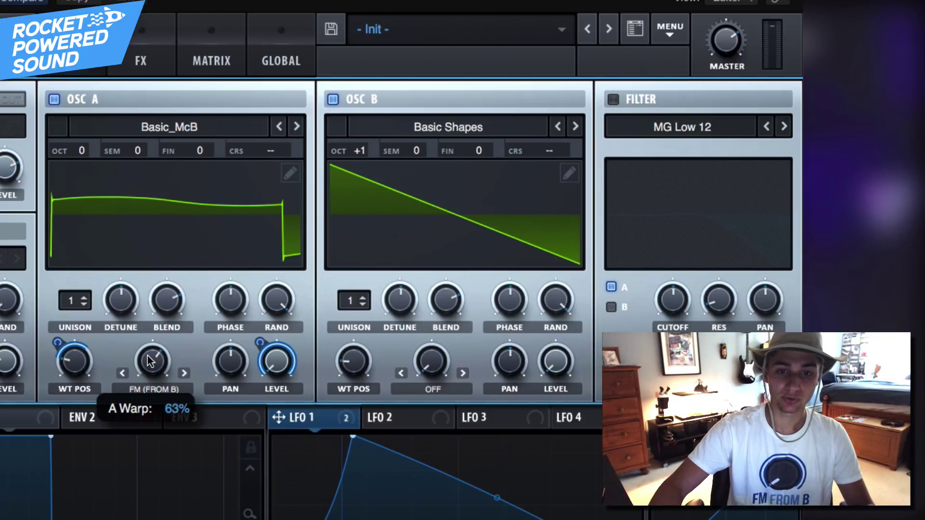
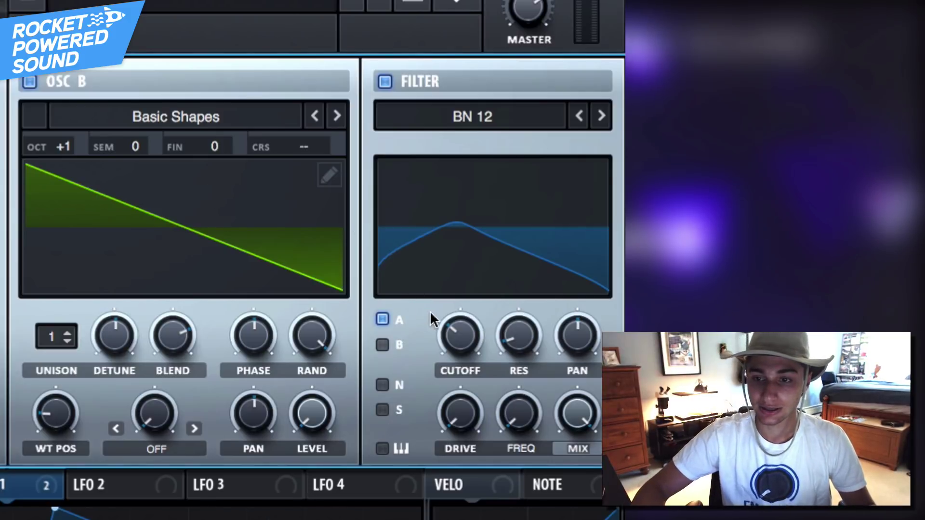
Lower the BN 12 filter's cutoff to 8 Hz and modulate the cutoff with LFO 1
left_click_drag(477, 323, 418, 430)
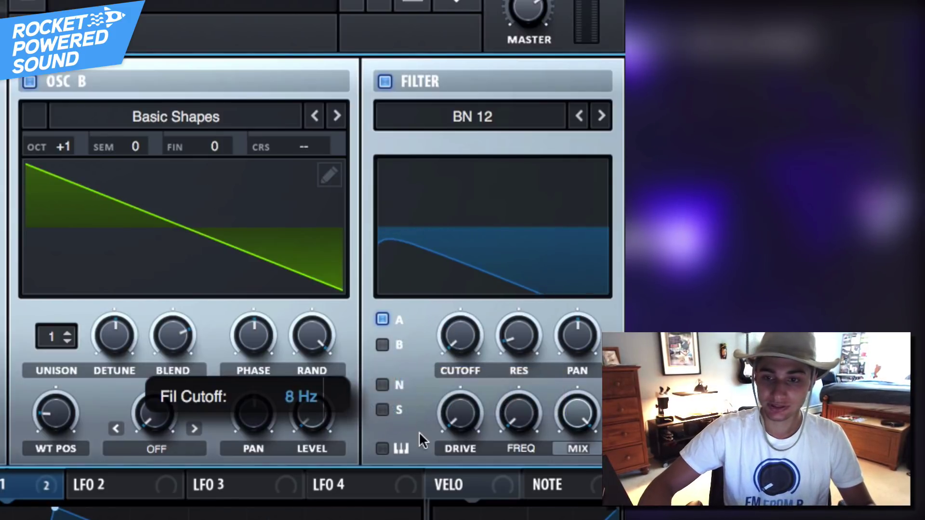
left_click_drag(31, 487, 415, 331)
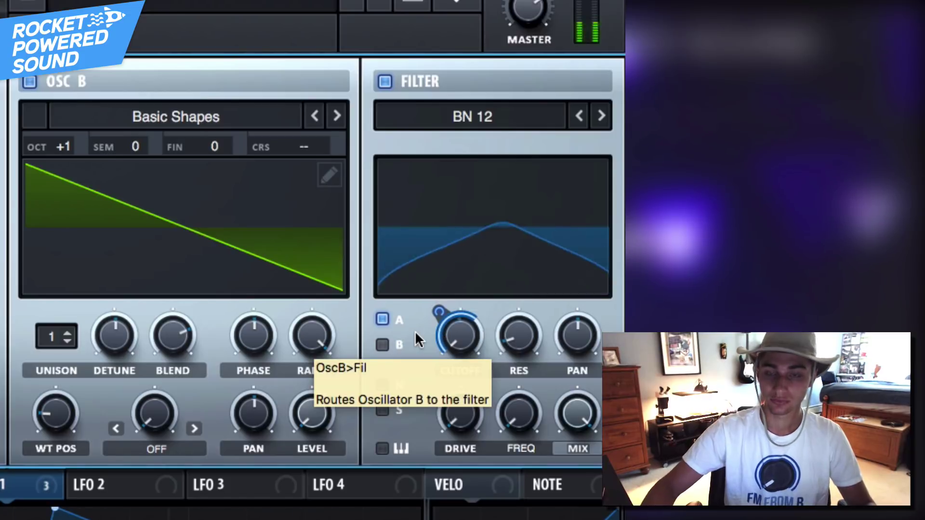
Turn the filter's resonance to maximum and raise its Drive and Freq amounts
left_click_drag(519, 336, 581, 183)
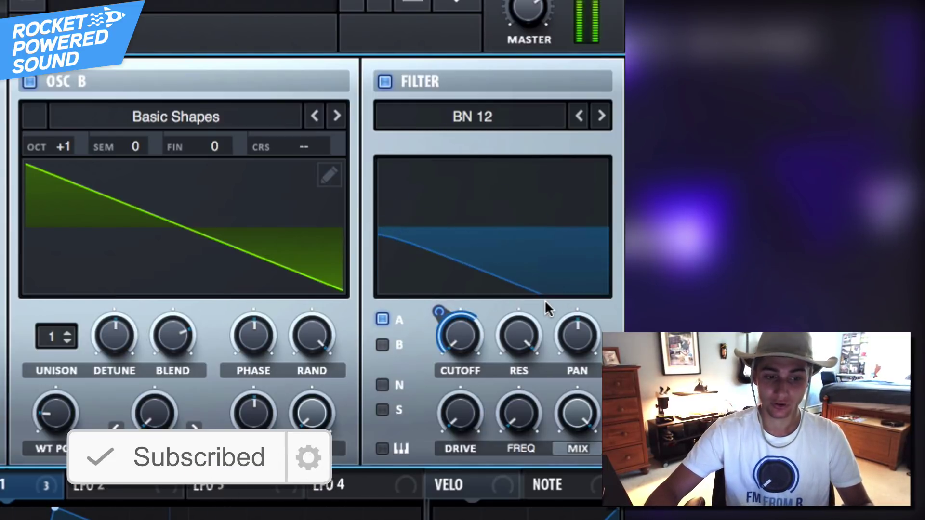
left_click_drag(466, 419, 485, 285)
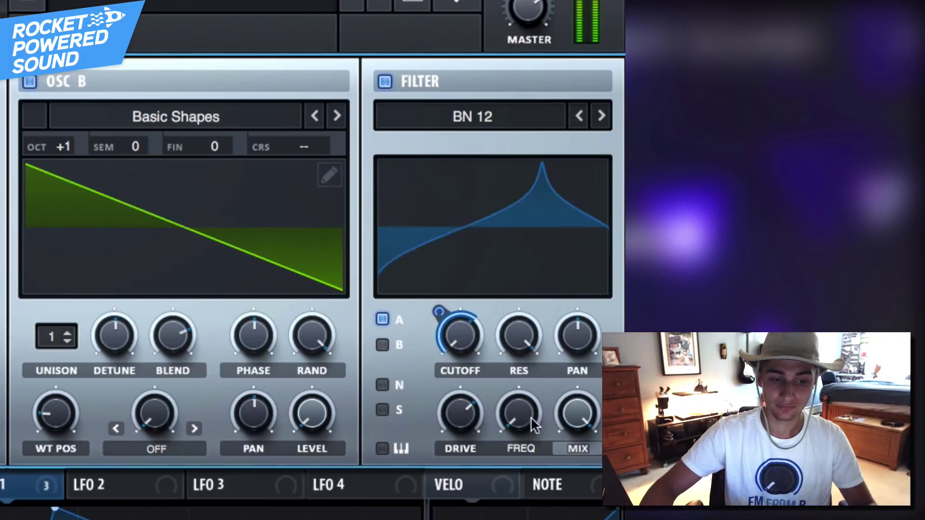
left_click_drag(518, 423, 549, 308)
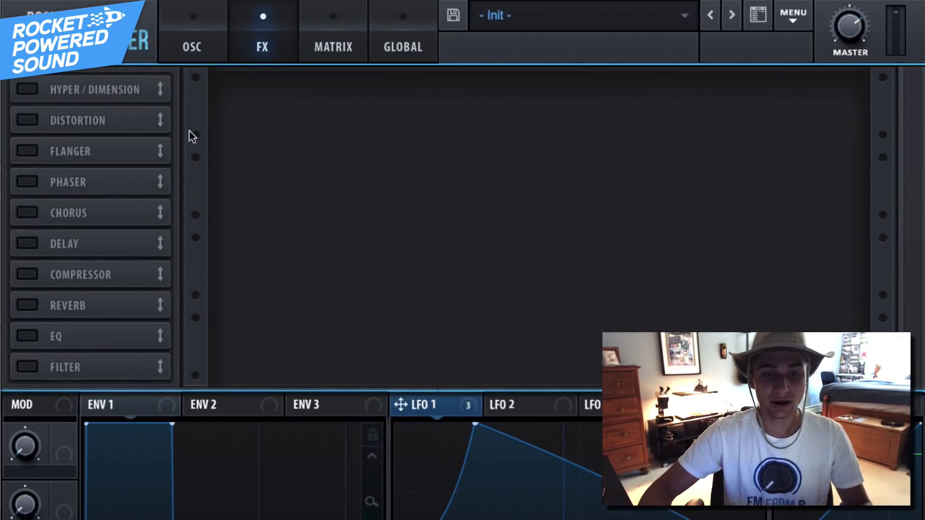
Enable the Tube distortion as the first effect in the chain, with its Drive at maximum
left_click(28, 126)
left_click_drag(78, 126, 82, 89)
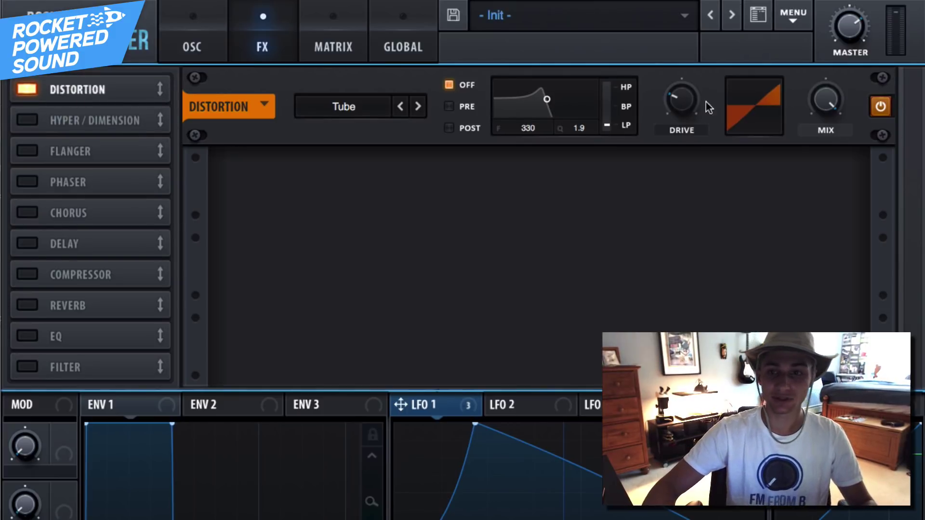
mouse_move(683, 116)
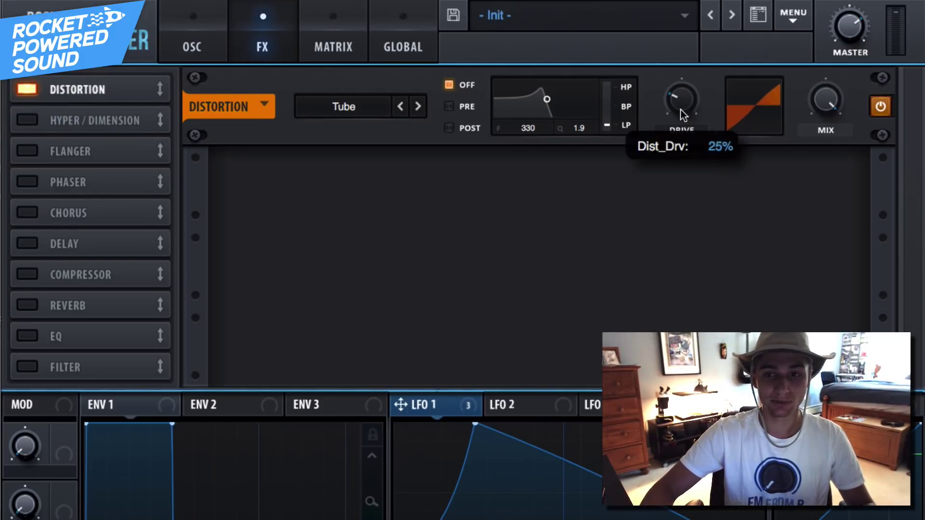
left_click_drag(688, 101, 688, 63)
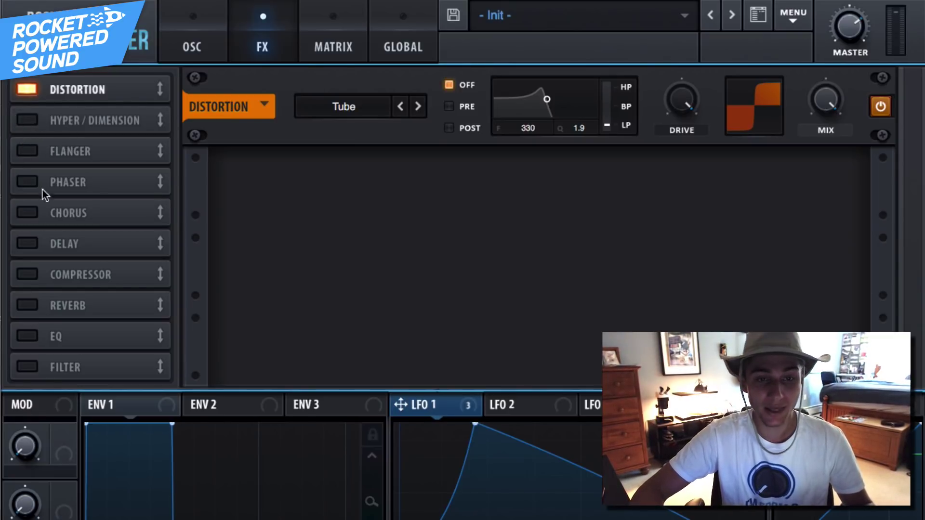
Enable the EQ as the second effect, make its low band a peak with raised gain, and modulate that band's frequency with LFO 1
left_click(28, 333)
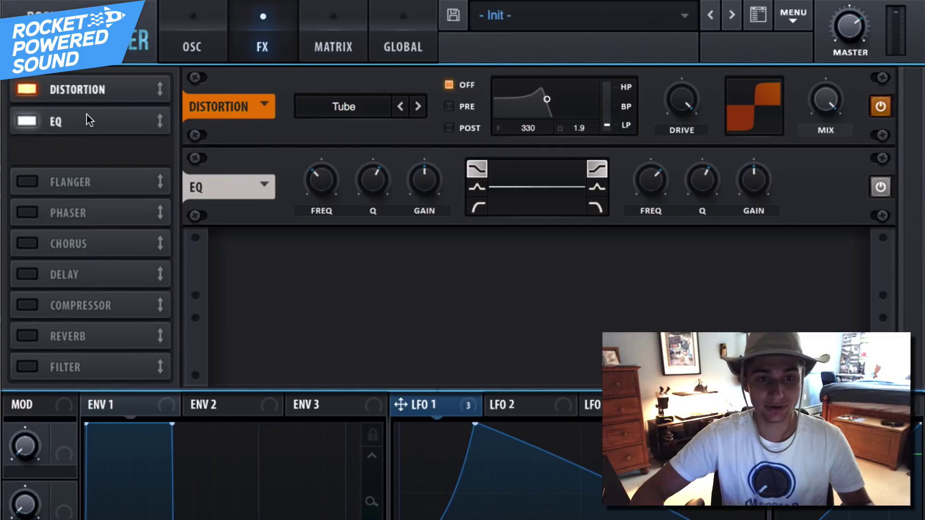
left_click(479, 188)
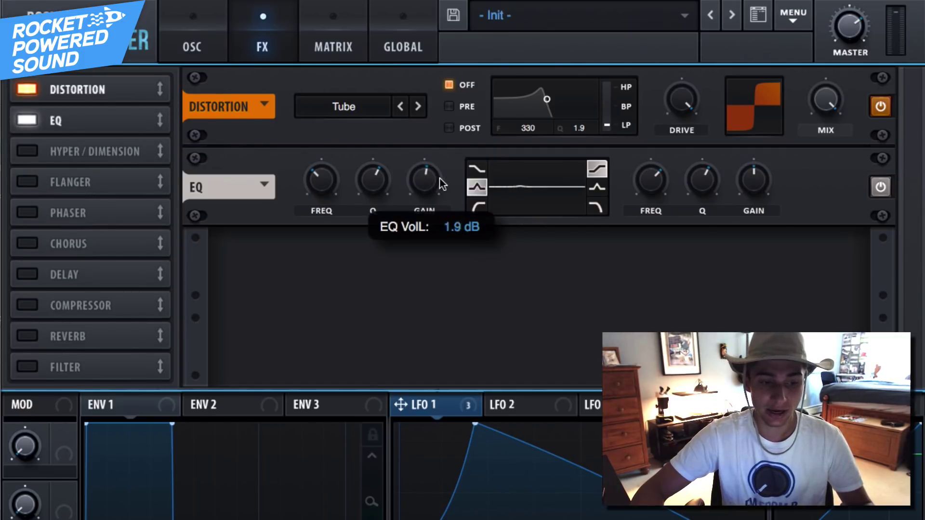
left_click_drag(448, 178, 457, 167)
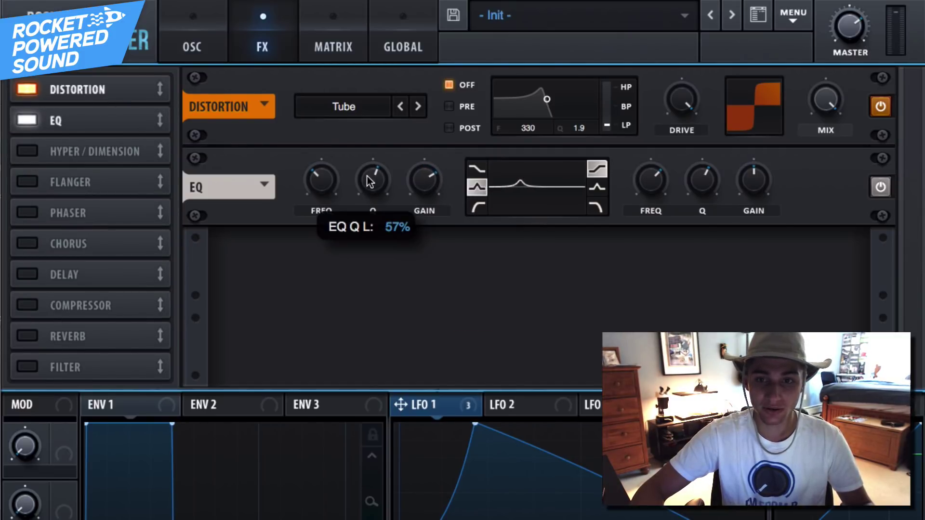
left_click_drag(425, 396, 278, 181)
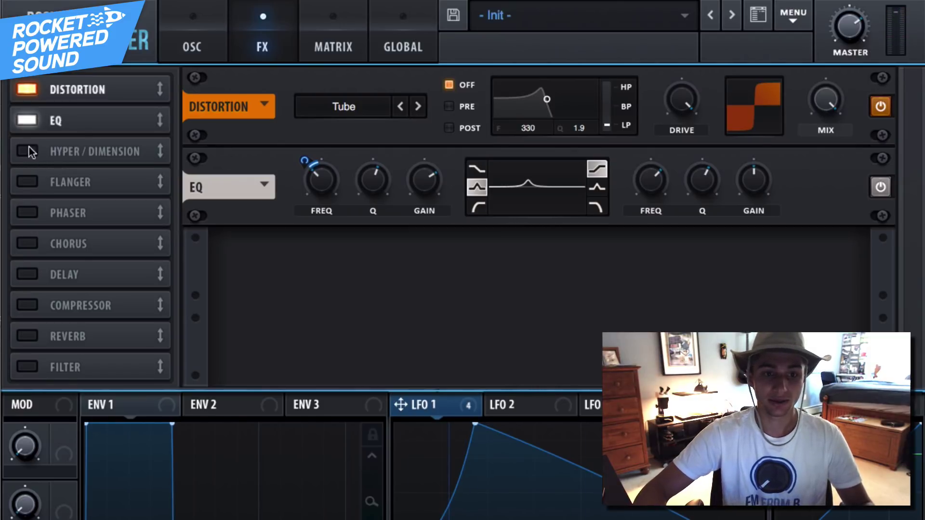
Enable the Compressor in Multiband mode as the third effect in the chain
left_click(29, 303)
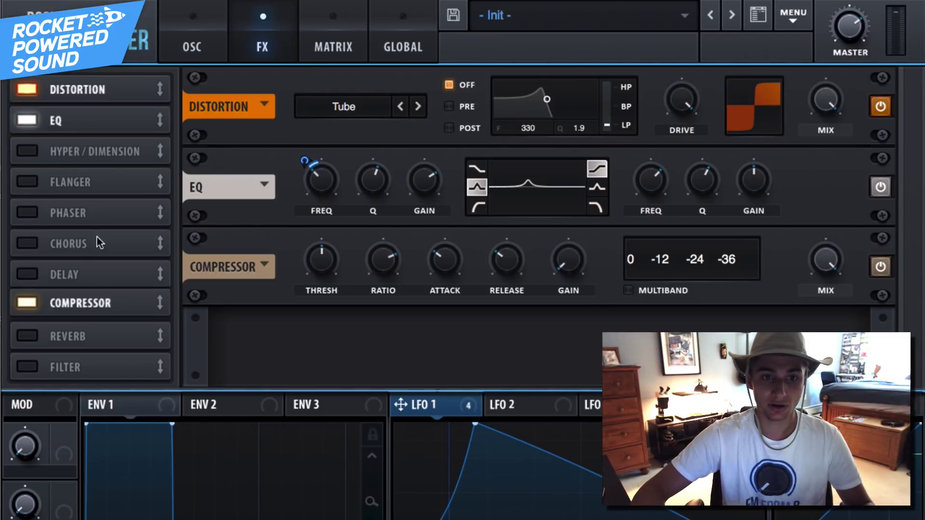
left_click(630, 291)
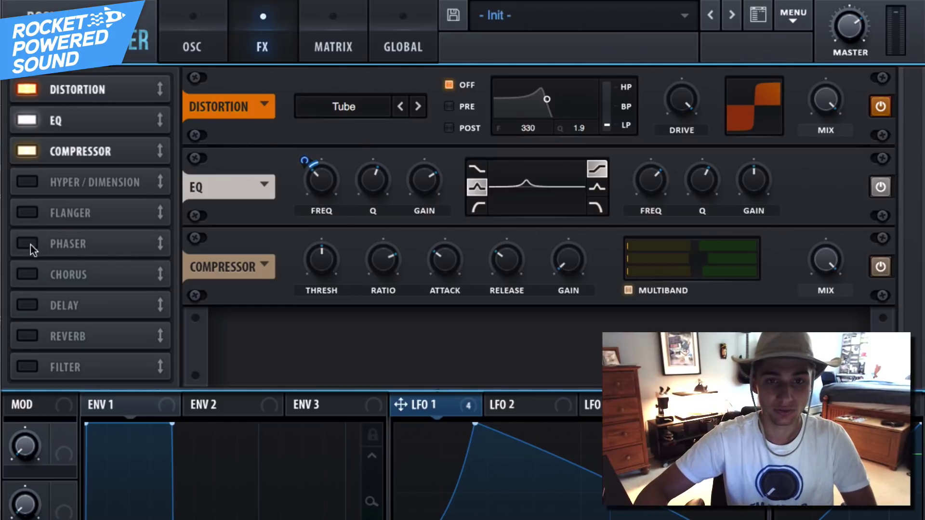
left_click(27, 367)
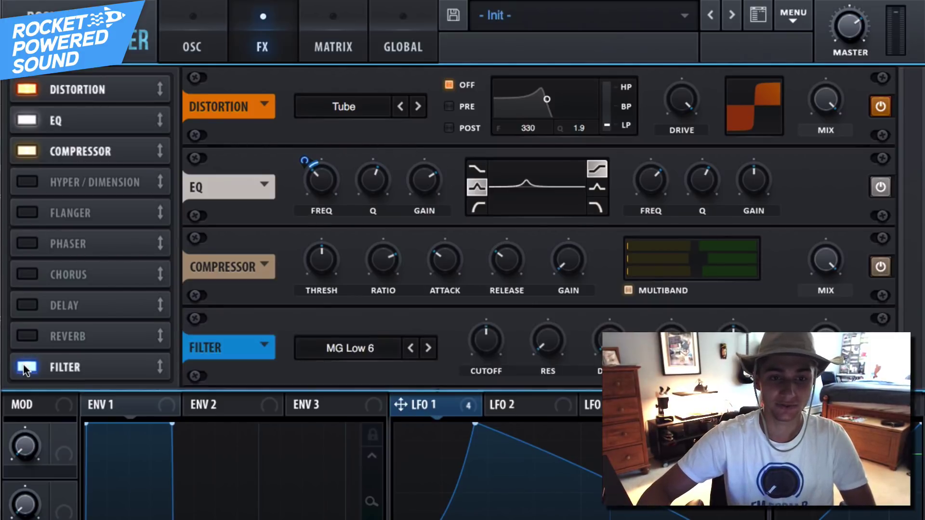
left_click(27, 367)
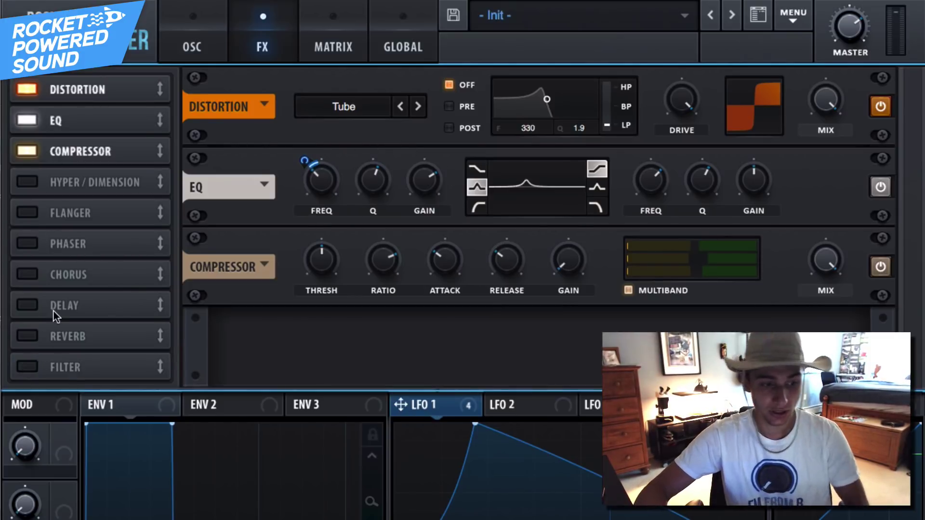
Enable Hyper/Dimension after the compressor, lowering the Dimension size and raising its mix
left_click(22, 192)
scroll(564, 376, "down", 3)
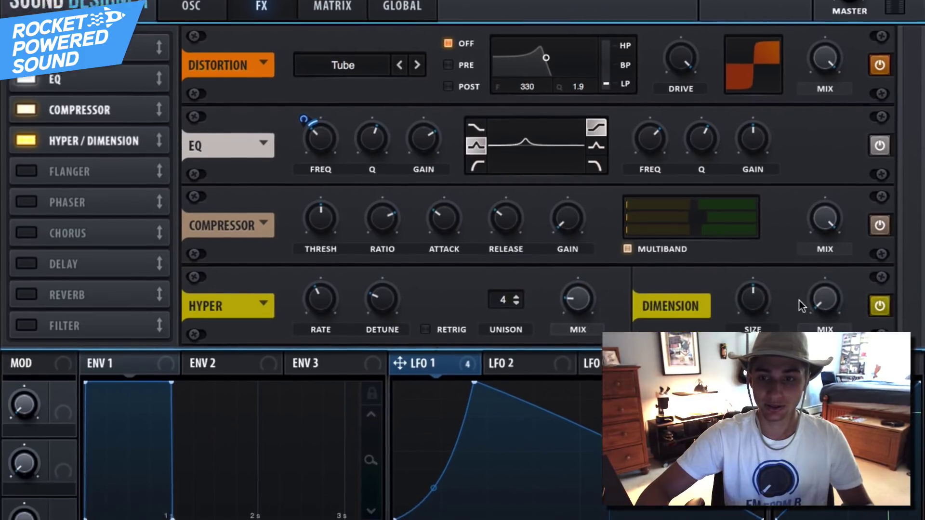
left_click_drag(738, 302, 731, 307)
left_click_drag(824, 272, 828, 223)
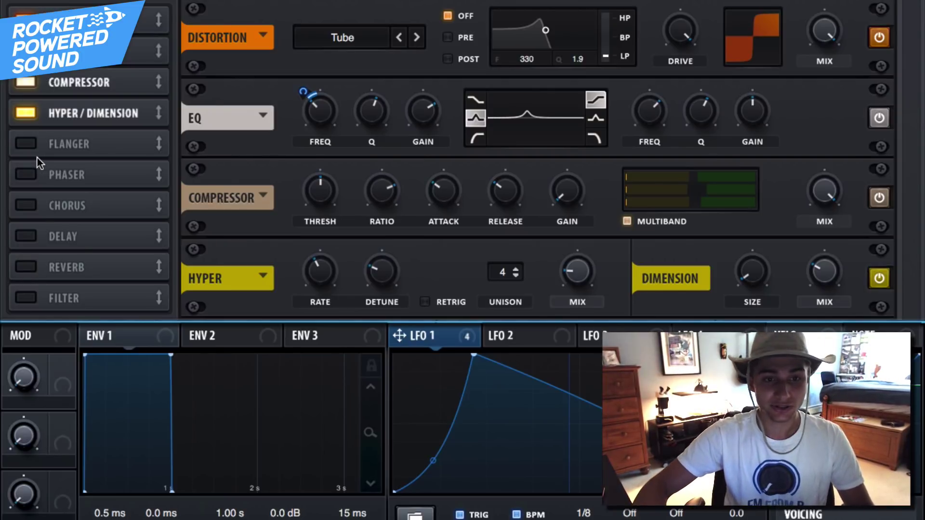
Enable the Flanger, raising its rate and lowering its depth
left_click(28, 144)
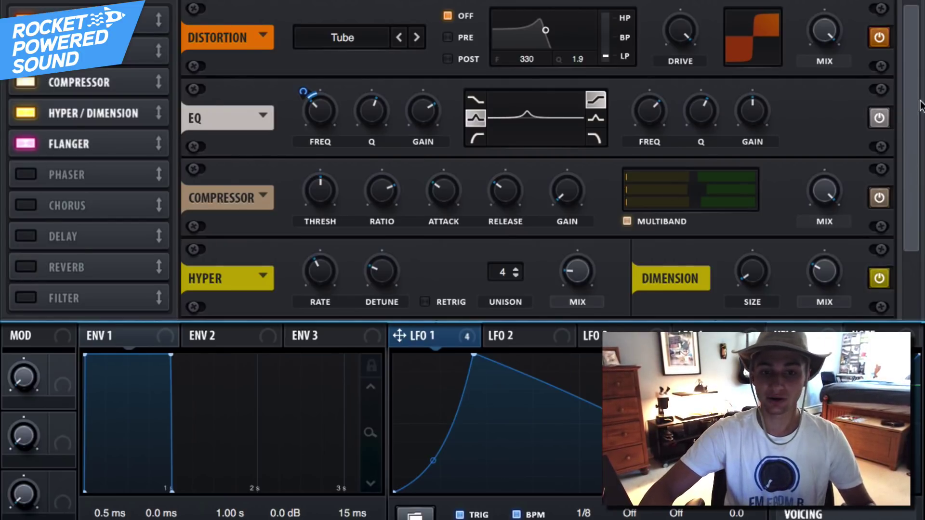
scroll(909, 214, "down", 3)
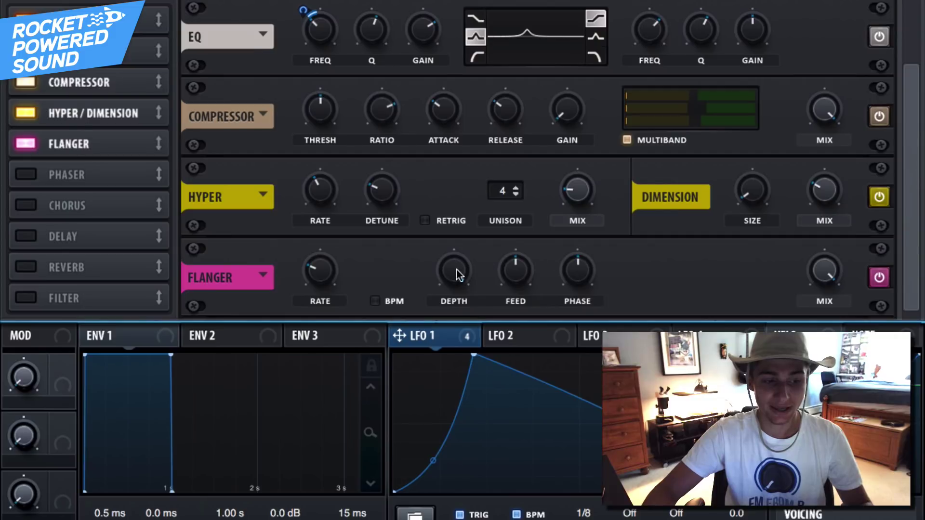
left_click_drag(311, 283, 333, 227)
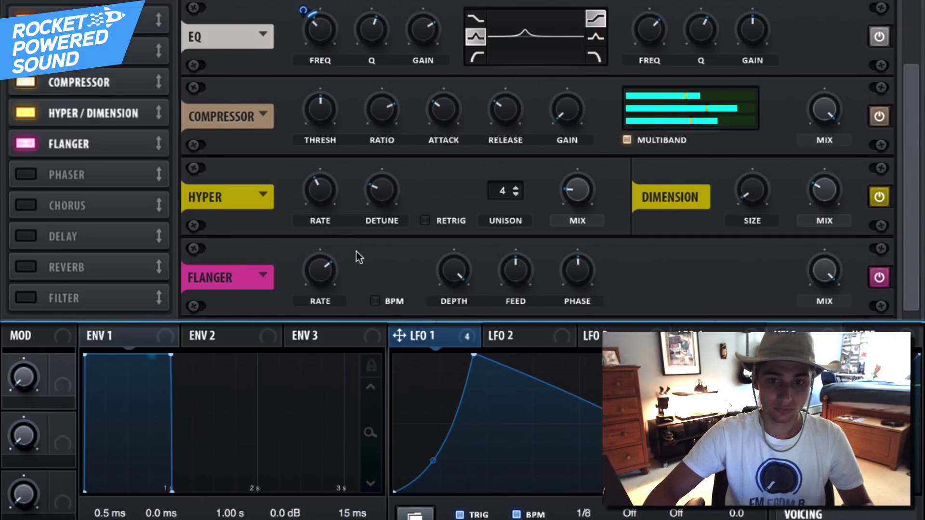
left_click_drag(452, 269, 397, 345)
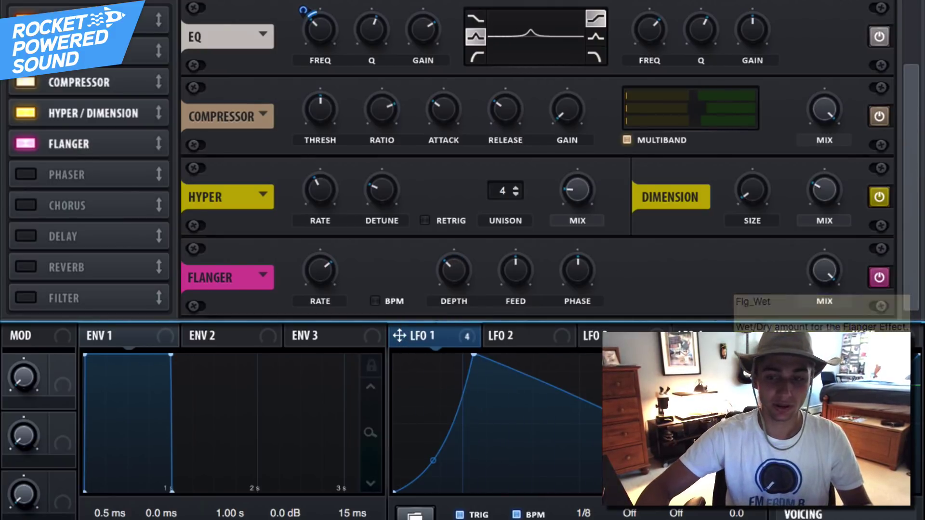
Enable the Delay with linked, unsynced times of 12.01, modulate the left time with LFO 1, and raise the mix to about halfway
left_click(31, 232)
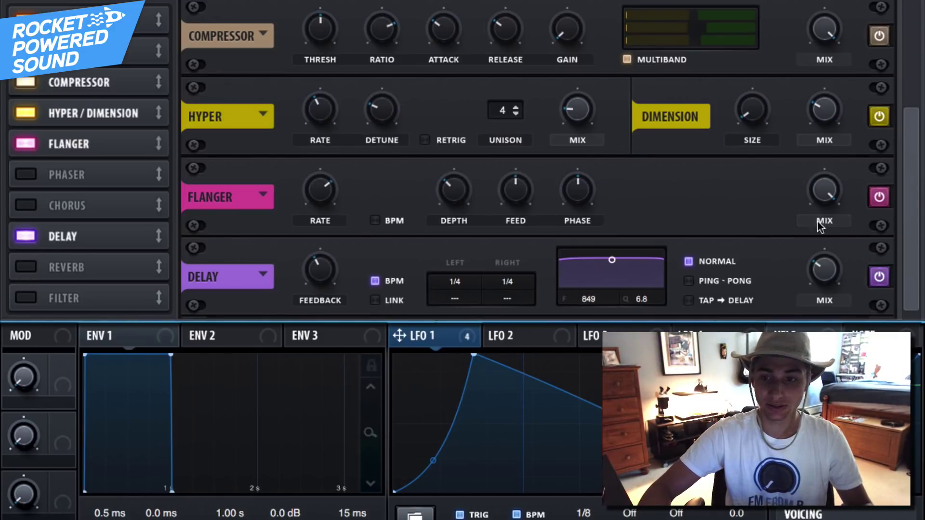
left_click(372, 298)
left_click(373, 282)
left_click_drag(454, 281, 398, 294)
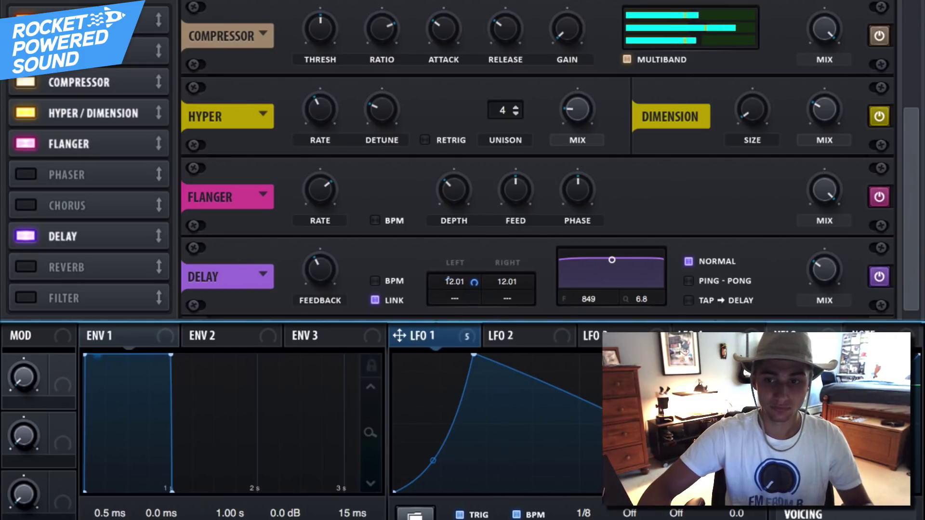
mouse_move(844, 271)
left_click_drag(844, 270, 851, 255)
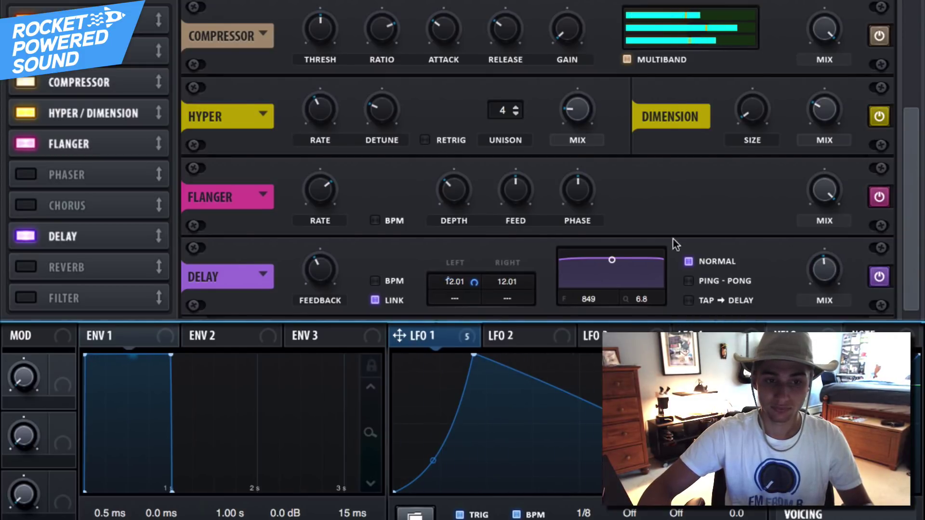